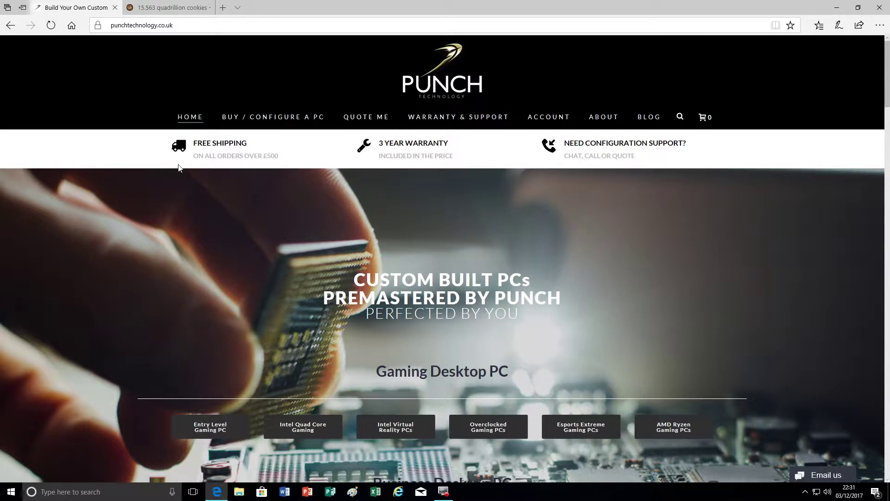
- From Home Desktop PC £300–£400, start customising the Punch HDT12 i3 desktop and view its case choices
mouse_move(273, 121)
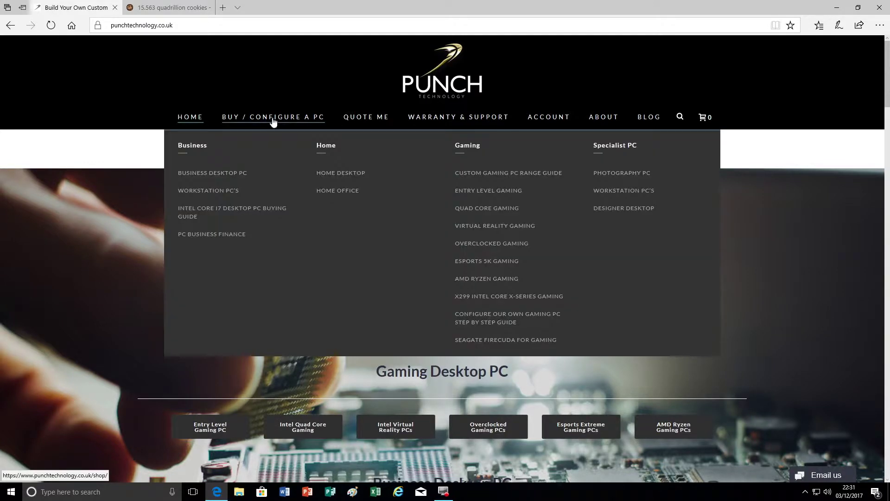
mouse_move(342, 175)
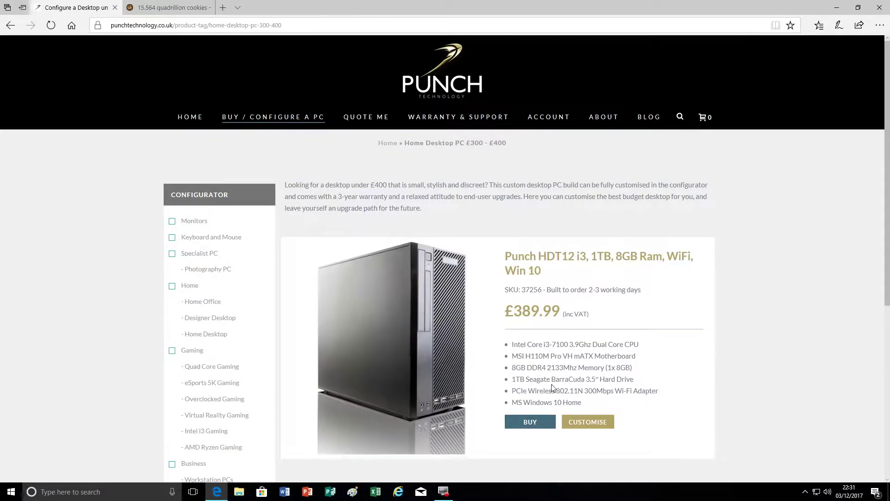
click(587, 422)
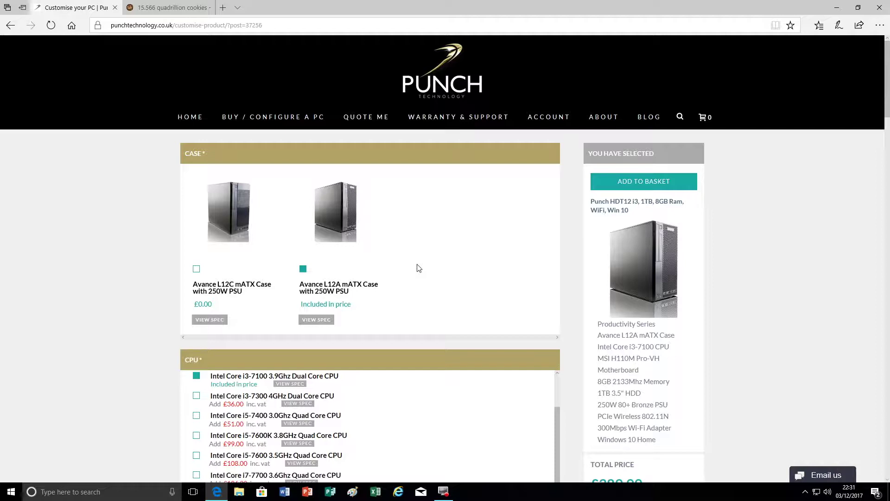
scroll(419, 268, down, 7)
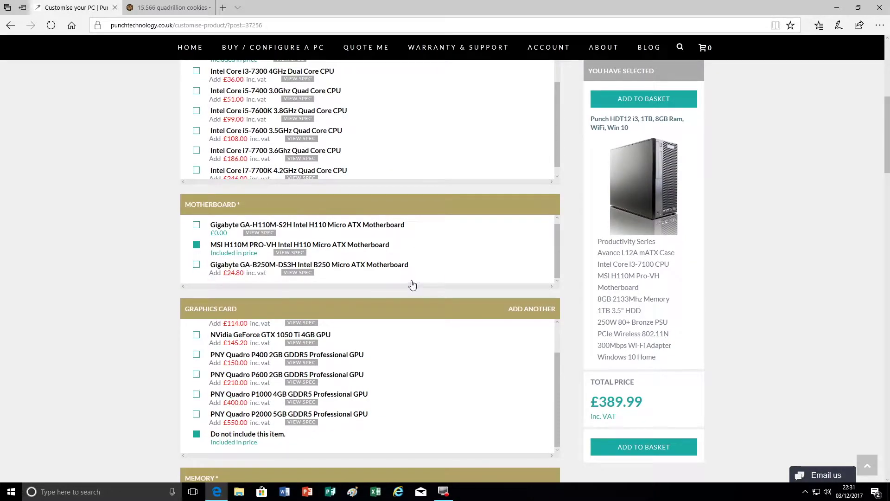
- Scroll the HDT12 customise page down to the Motherboard and Graphics Card sections
scroll(388, 302, down, 2)
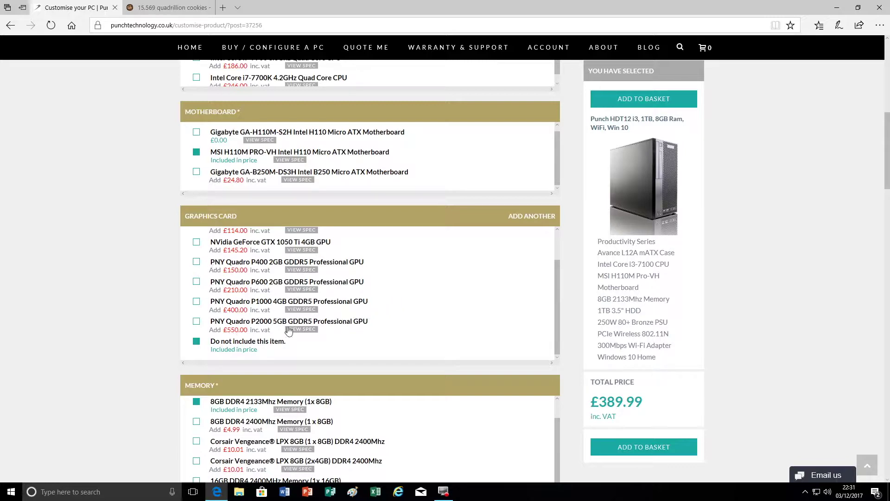
drag(558, 335, 553, 317)
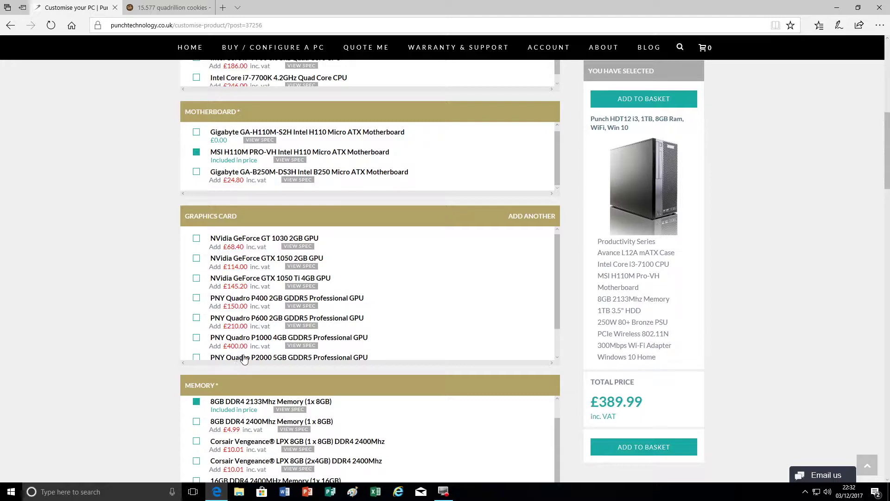
scroll(558, 310, down, 2)
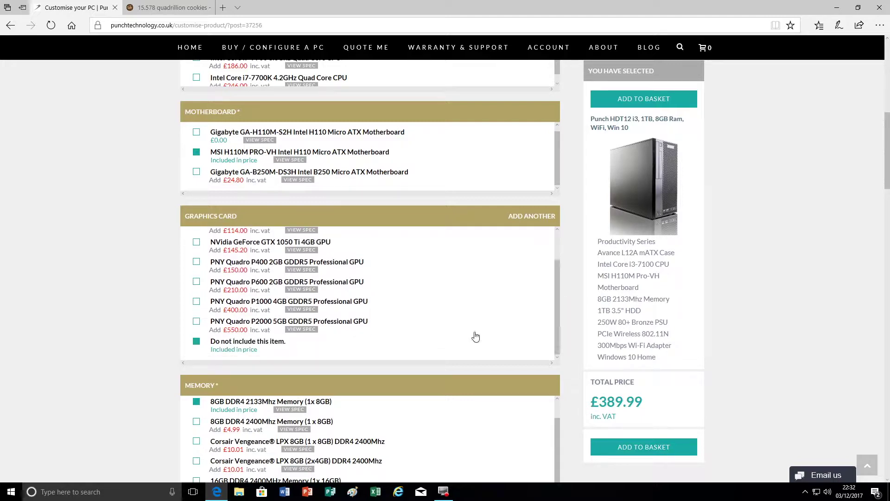
drag(558, 335, 559, 324)
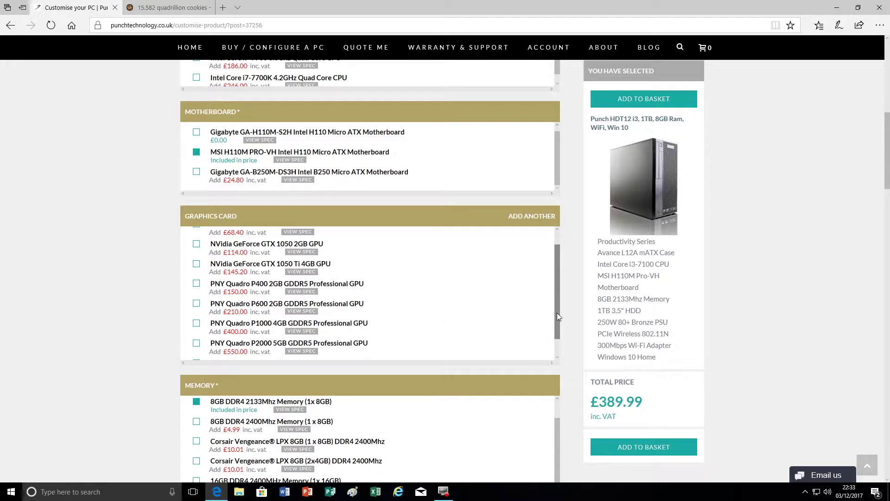
drag(558, 313, 555, 299)
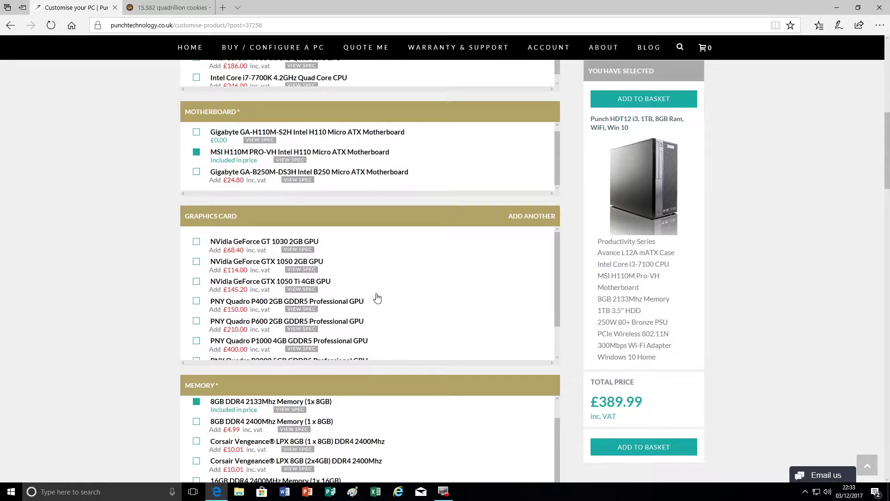
click(196, 281)
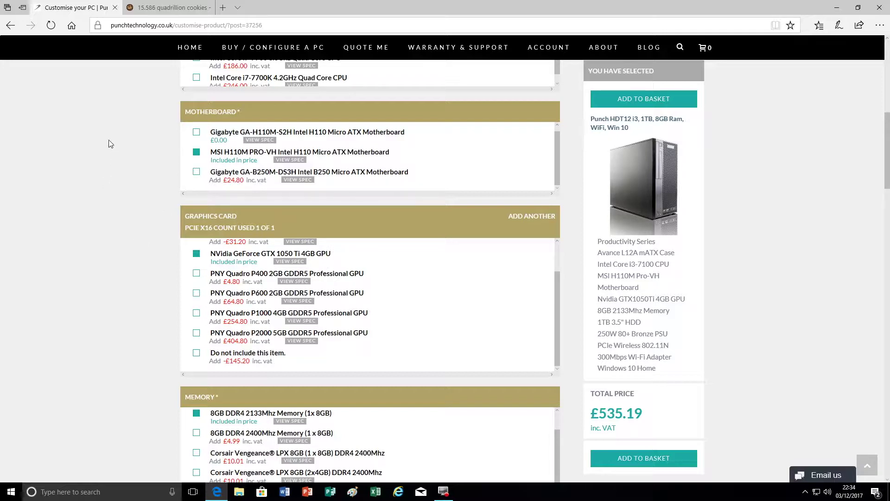
- Bring up the Buy / Configure a PC menu to reach the Intel i3 Gaming PCs range
mouse_move(273, 48)
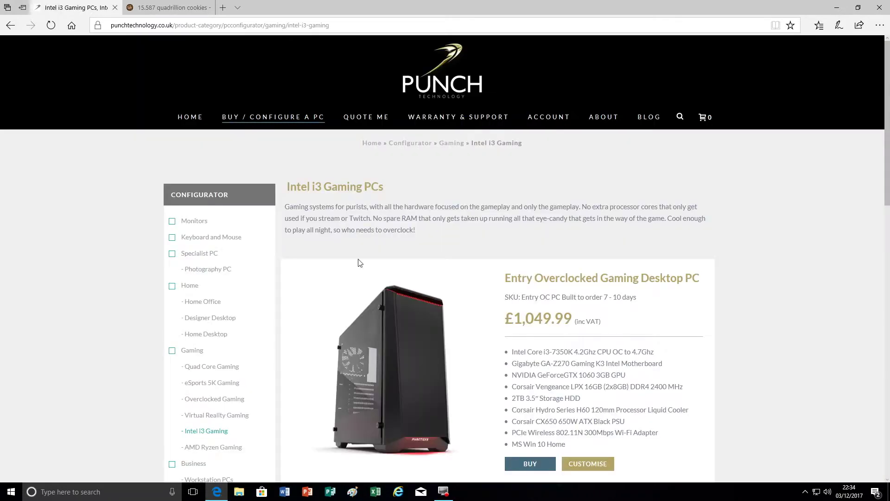
- Start customising the Entry Level Gaming PC, priced at £529.99
scroll(876, 429, down, 10)
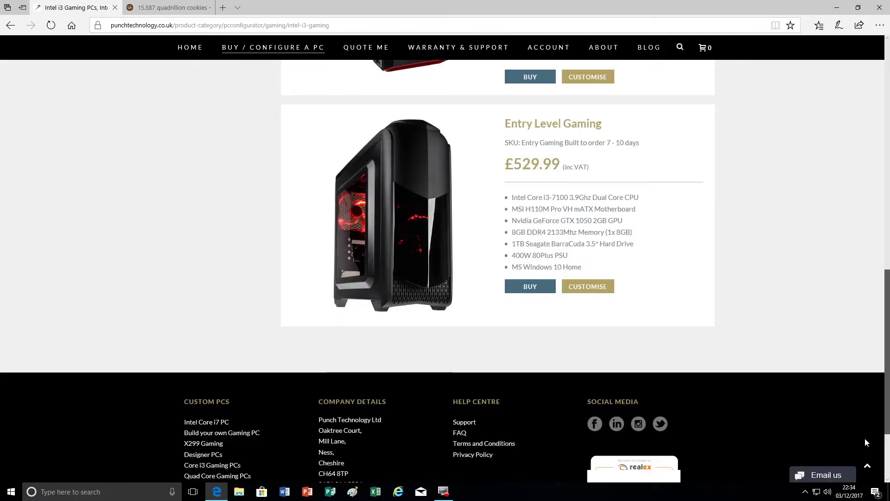
scroll(876, 429, up, 2)
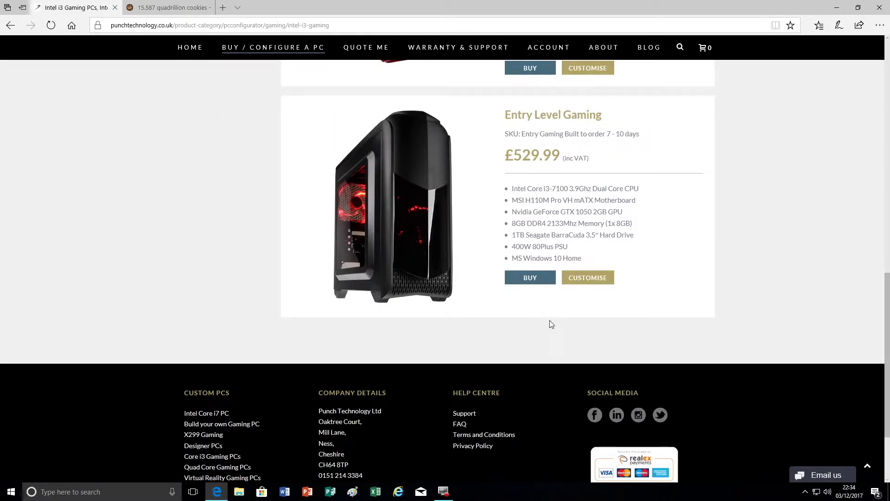
click(587, 277)
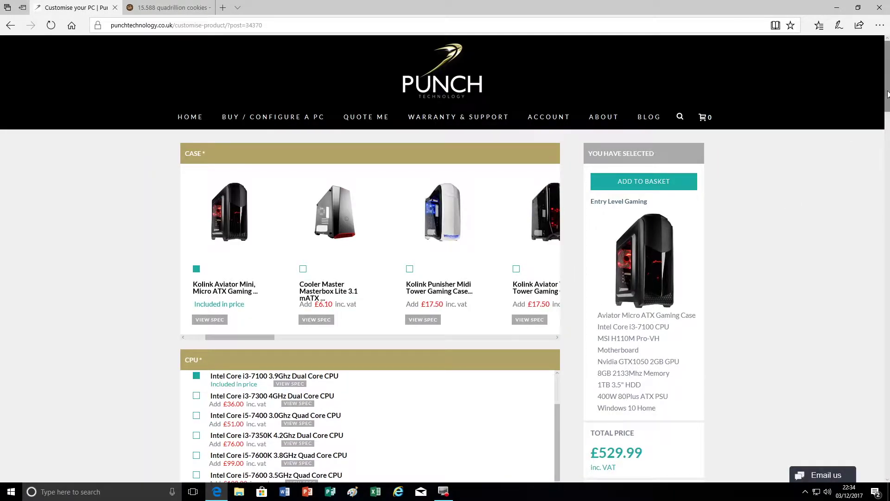
drag(887, 95, 887, 185)
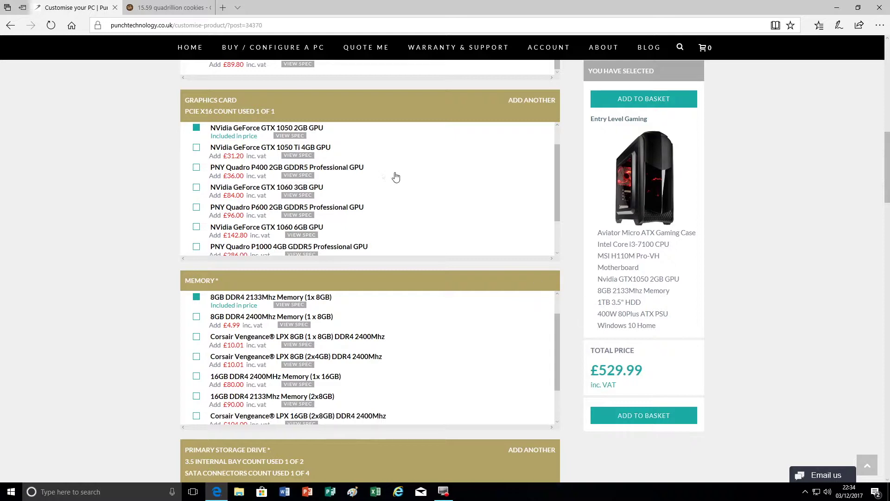
click(558, 193)
drag(558, 194, 559, 179)
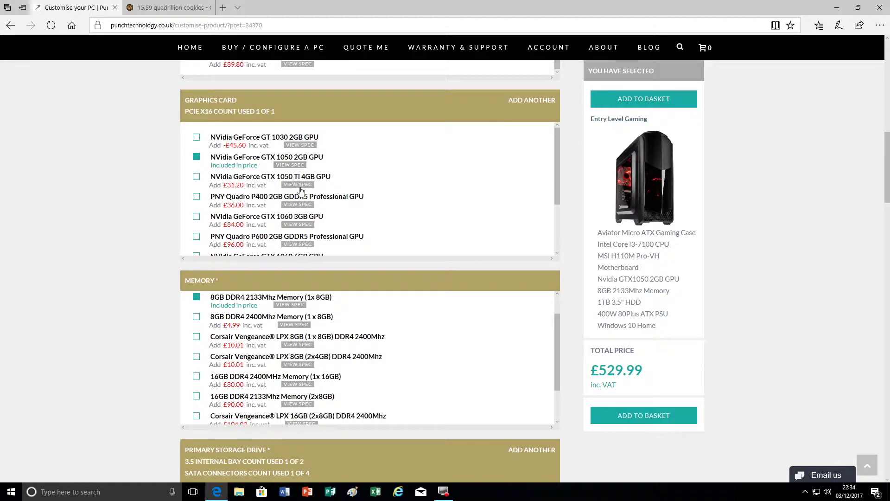
drag(554, 182, 556, 220)
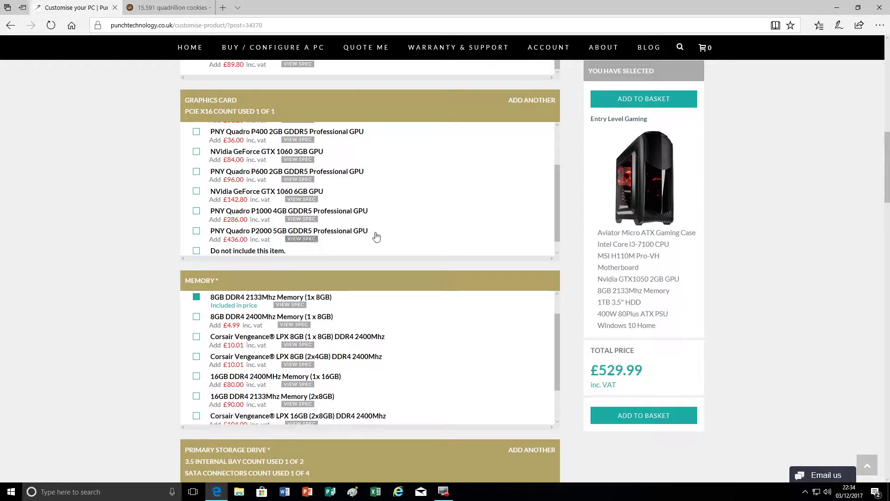
drag(558, 205, 560, 221)
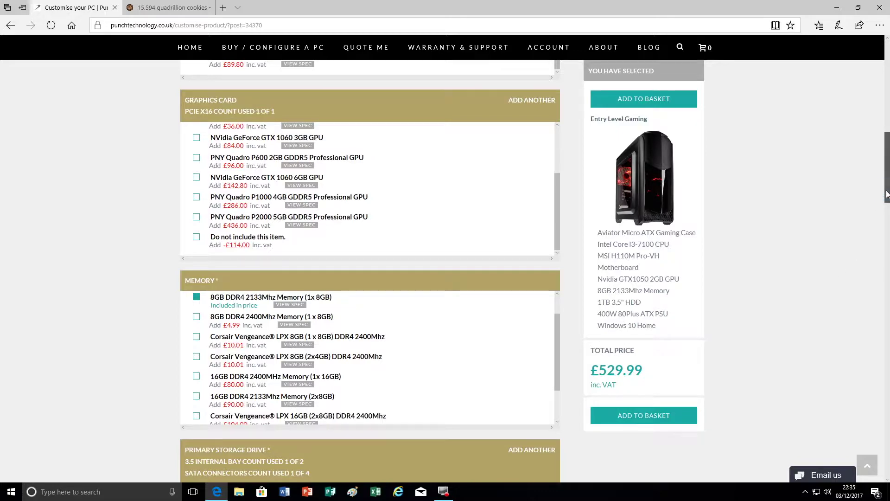
drag(886, 201, 149, 291)
- Switch the build to the 500W 80Plus ATX PSU, bringing the total to £534.98
click(198, 182)
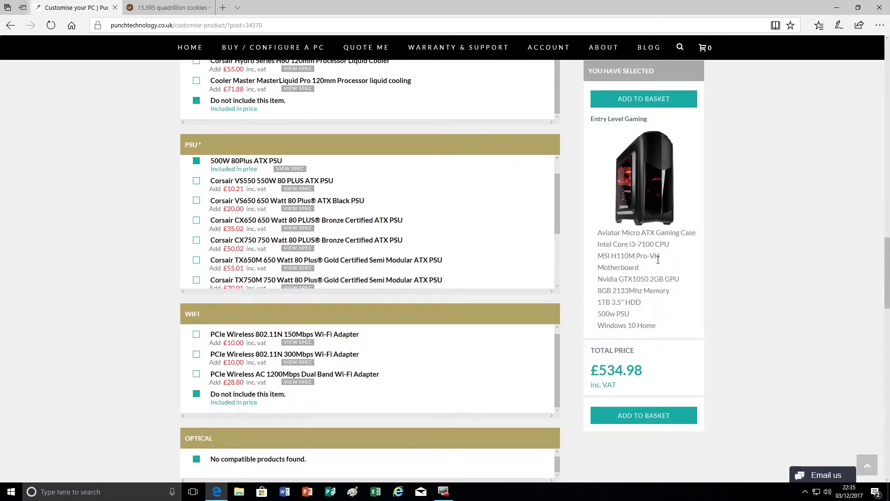
drag(883, 277, 878, 161)
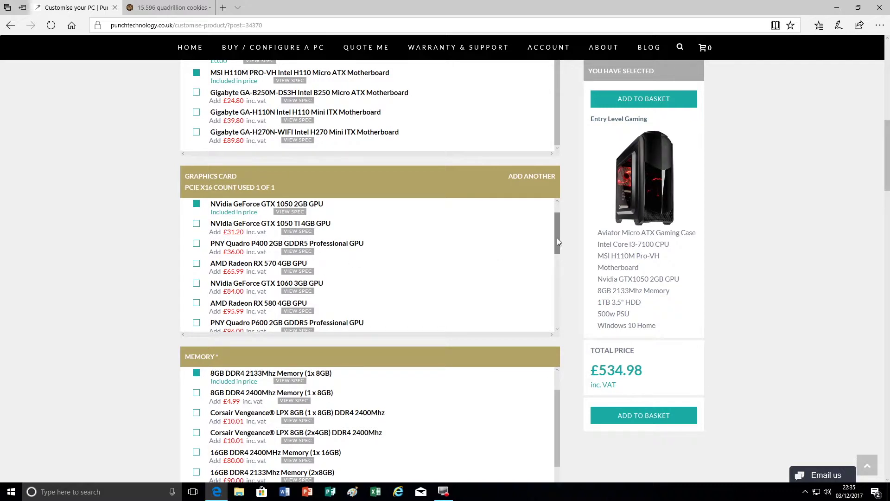
drag(558, 235, 455, 288)
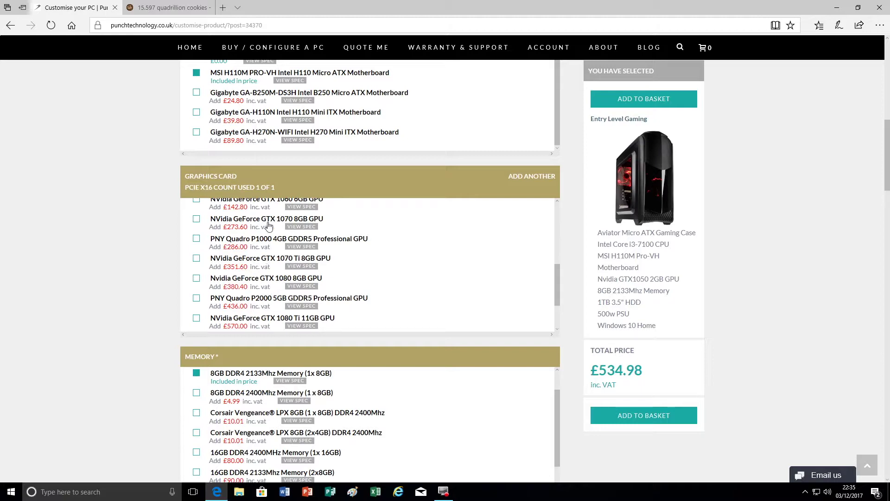
- Upgrade to the GTX 1070 8GB graphics card (£808.58) and add a Second Graphics Card section
click(195, 220)
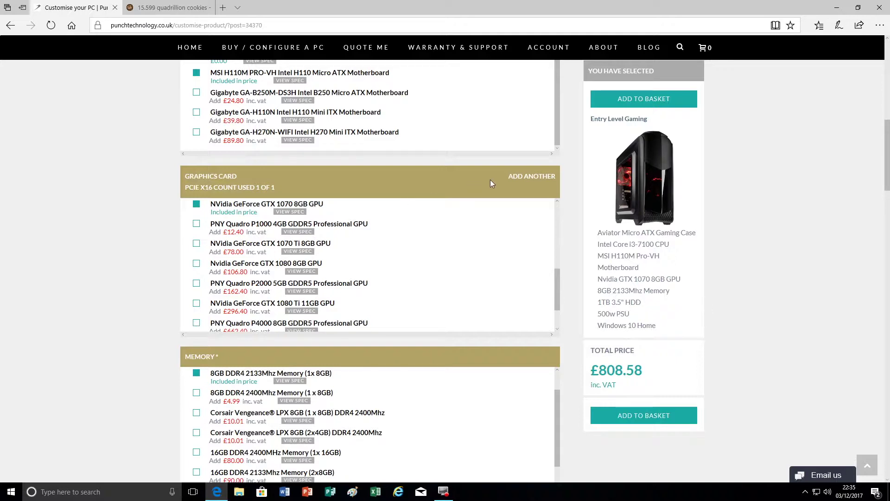
click(521, 181)
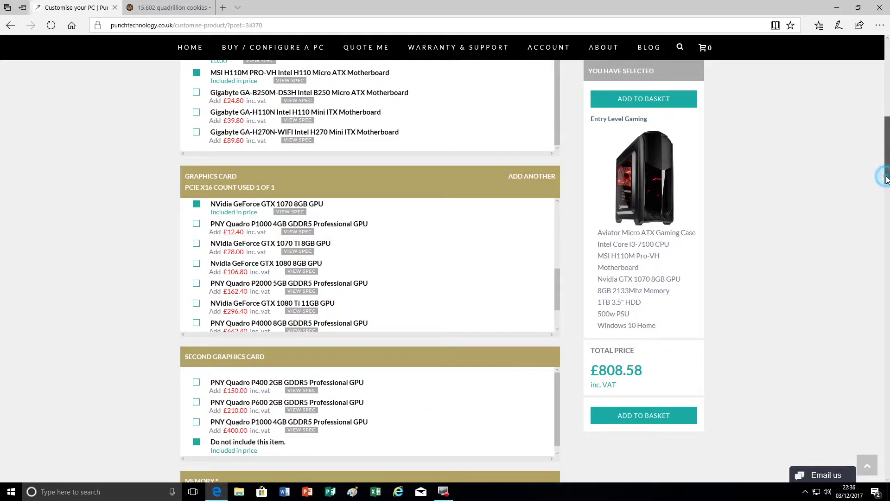
scroll(888, 167, up, 2)
drag(887, 163, 887, 159)
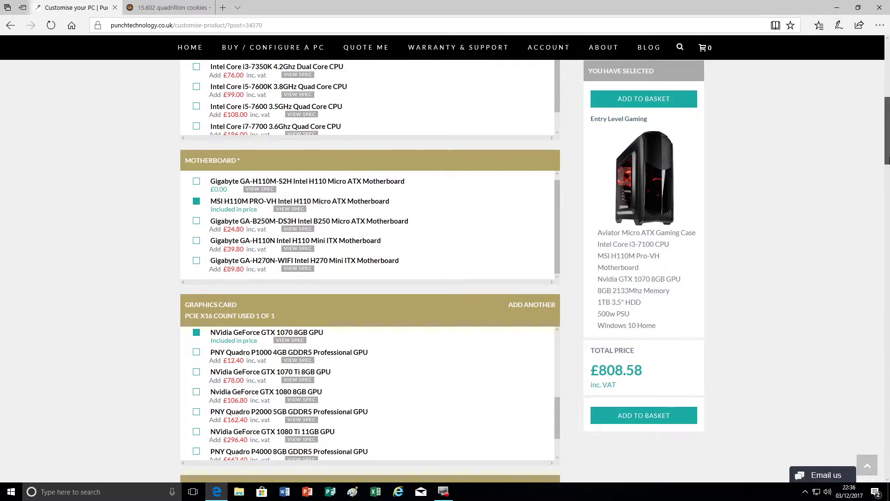
drag(887, 159, 887, 102)
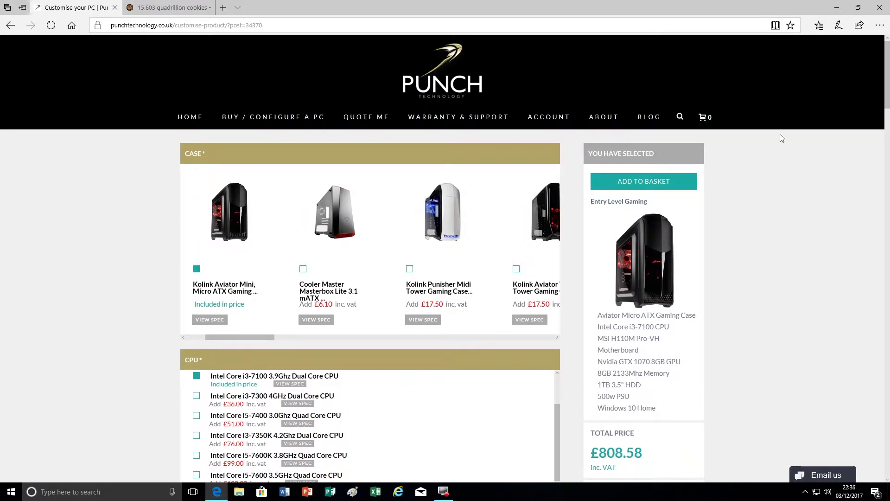
- Open the eSports 5K Gaming range and find the eSports 5K SLI Gaming PC at £2,649.95
mouse_move(258, 119)
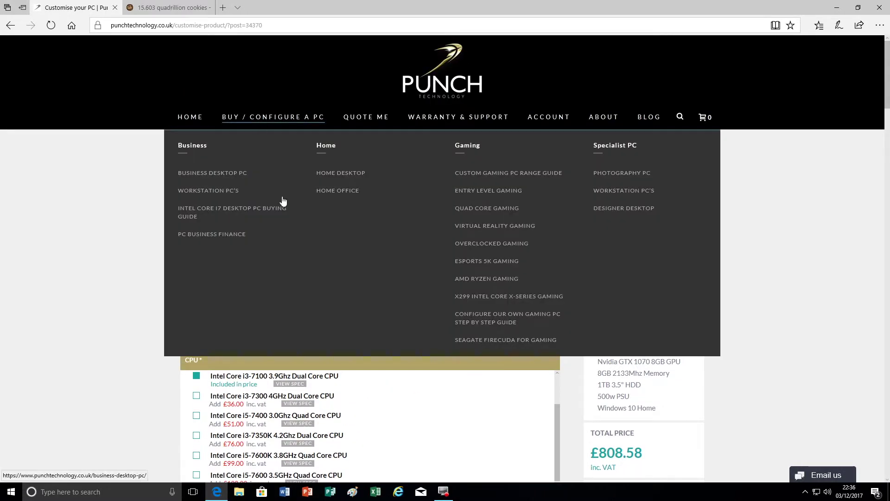
click(485, 262)
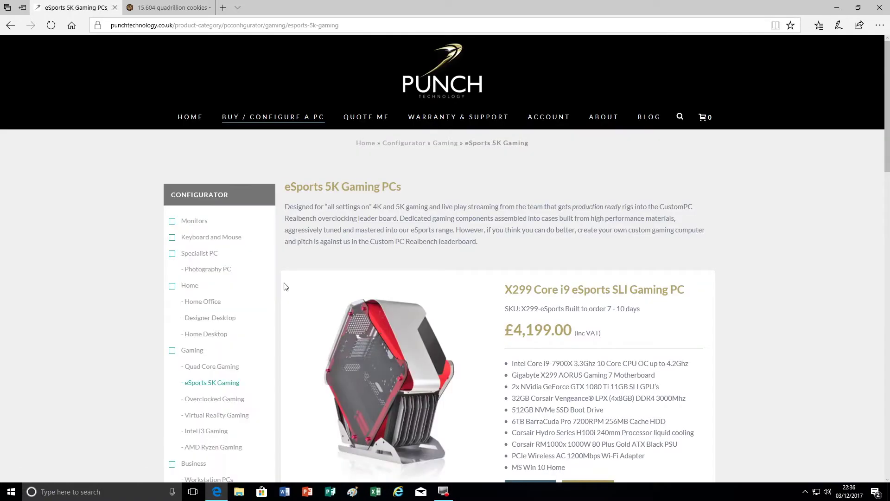
scroll(524, 299, down, 7)
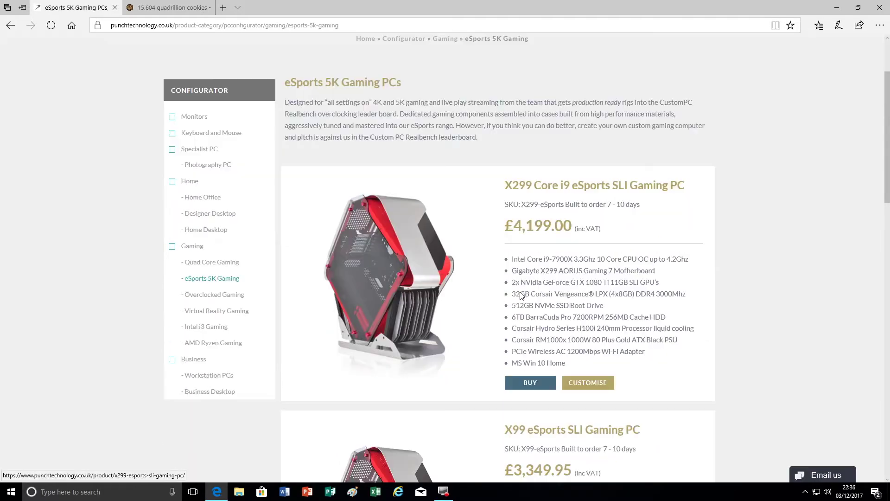
scroll(525, 299, down, 7)
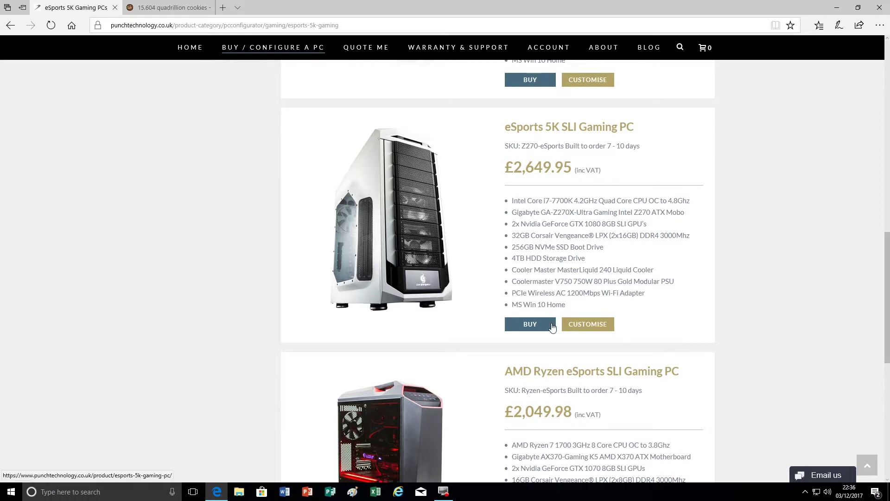
- Customise the eSports 5K SLI Gaming PC and view its two GTX 1080 8GB cards totalling £2,488.36
click(593, 330)
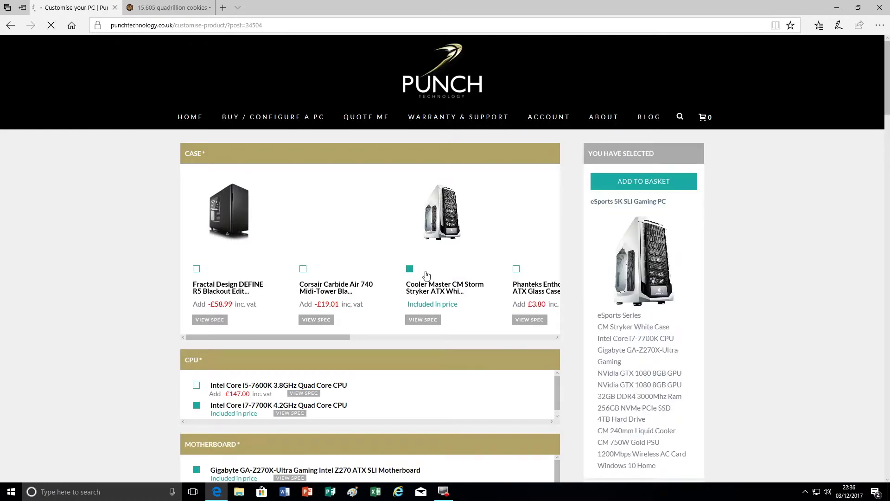
scroll(405, 333, down, 5)
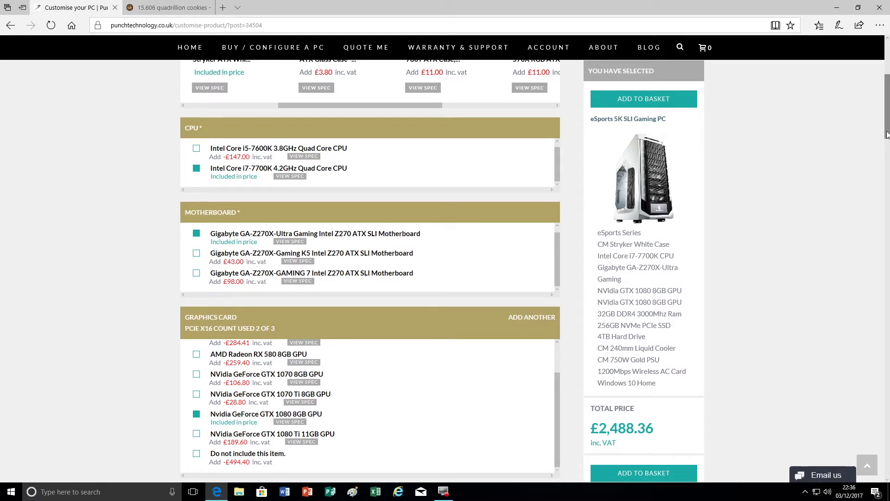
drag(887, 134, 887, 172)
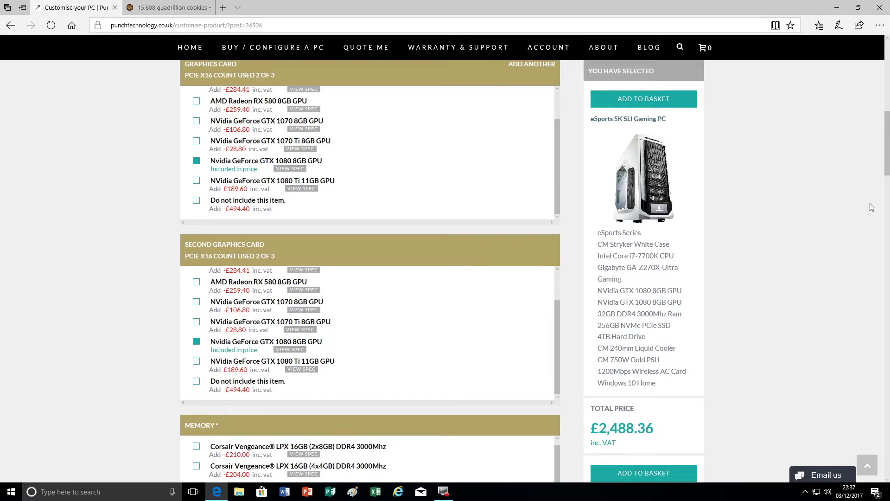
drag(887, 156, 888, 302)
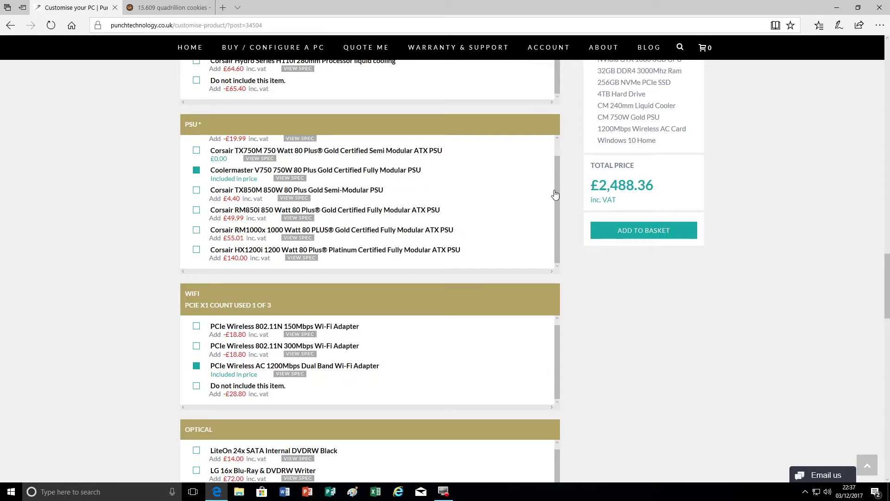
drag(555, 193, 560, 183)
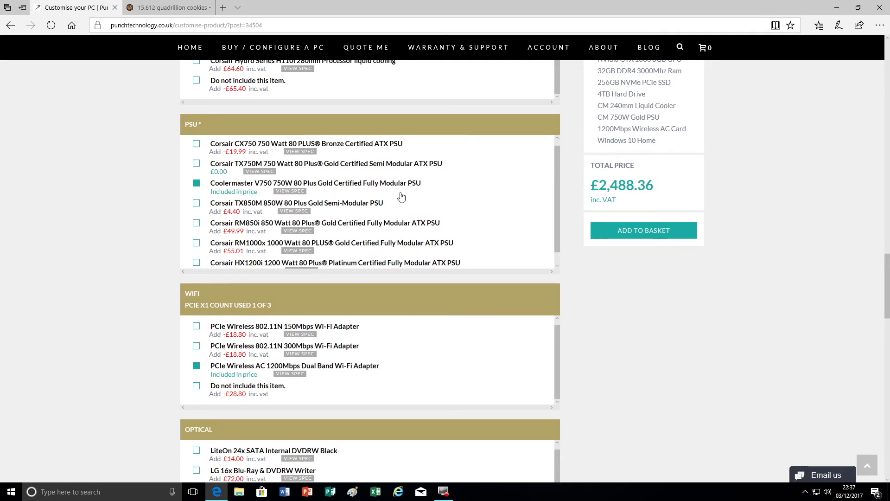
drag(886, 283, 884, 74)
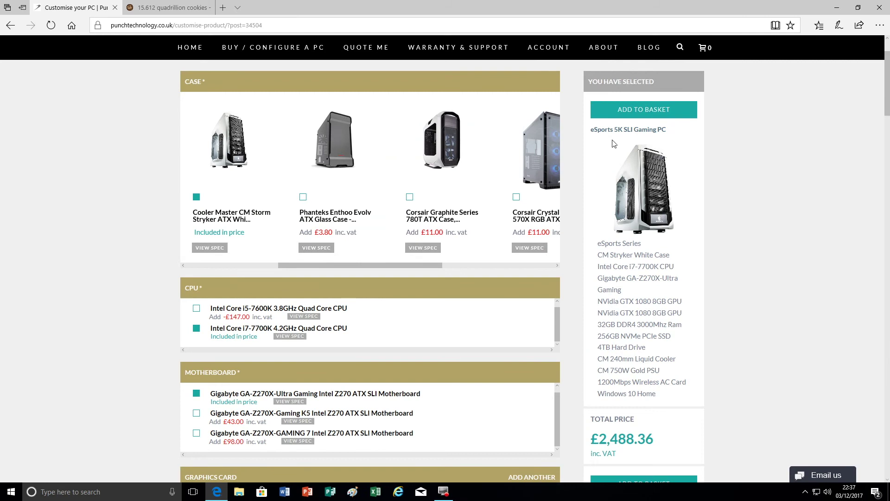